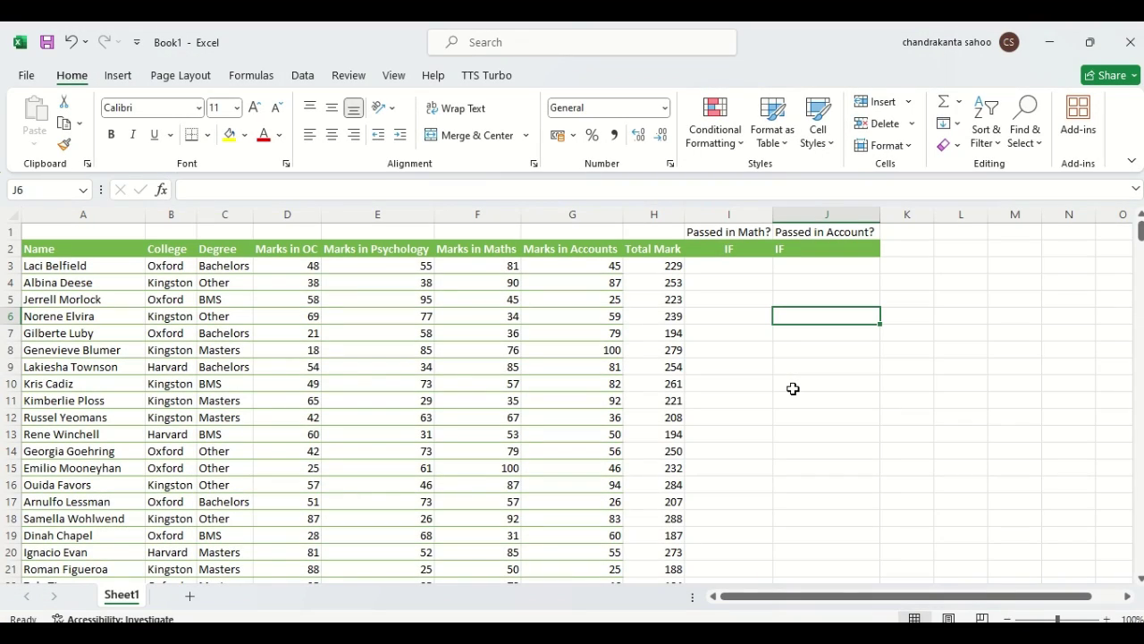
Select cell I3 under Passed in Math? after checking the Maths and Name columns
click(727, 267)
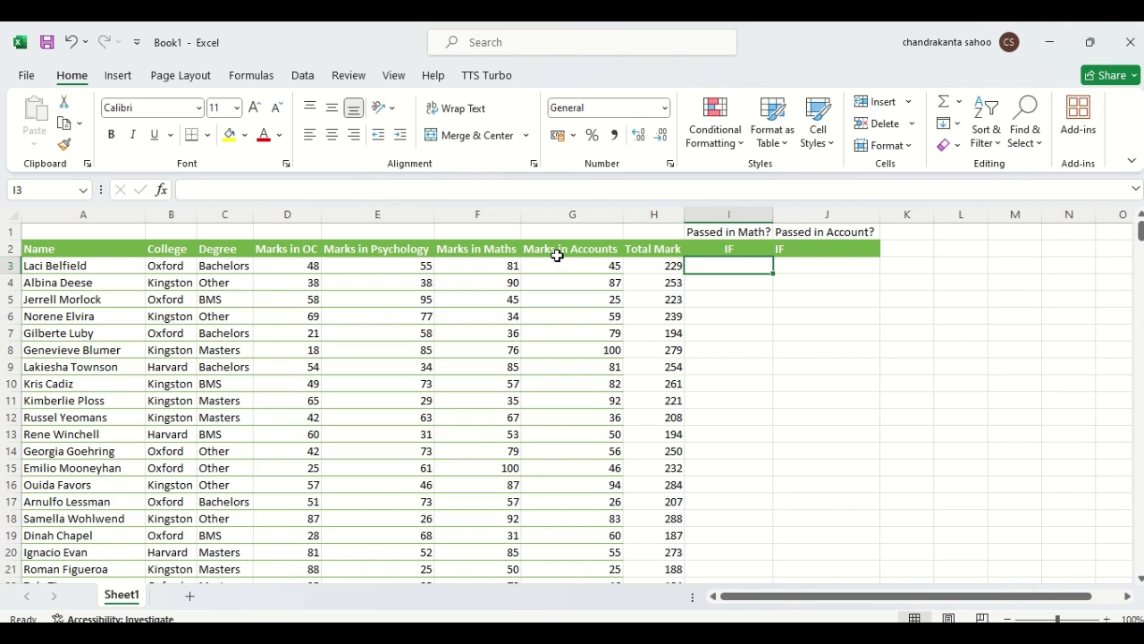
click(467, 215)
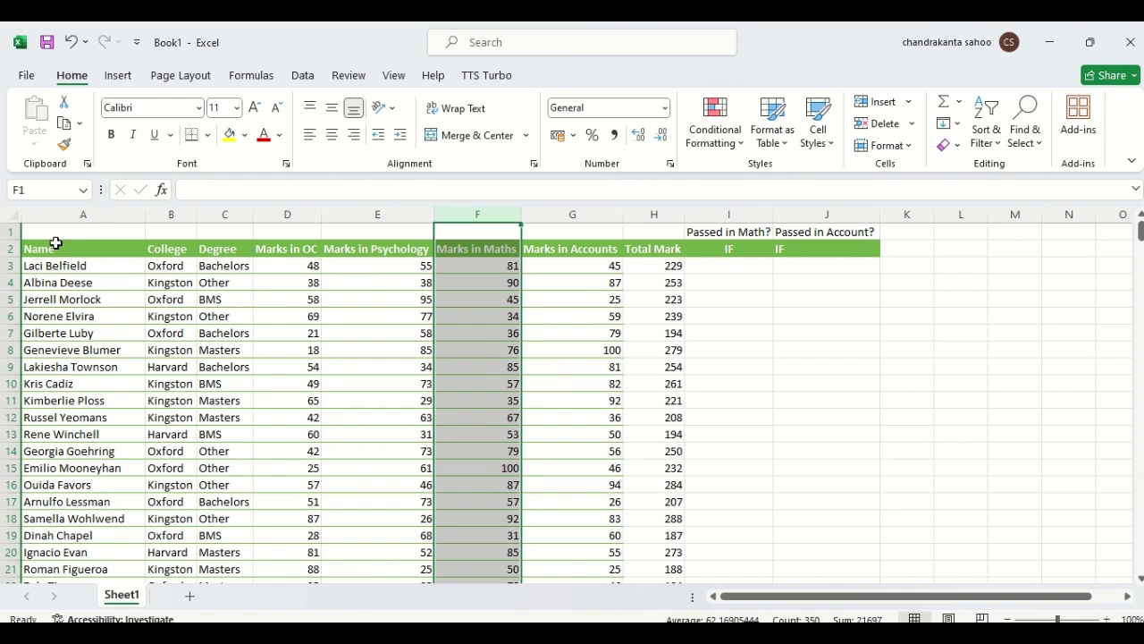
click(64, 215)
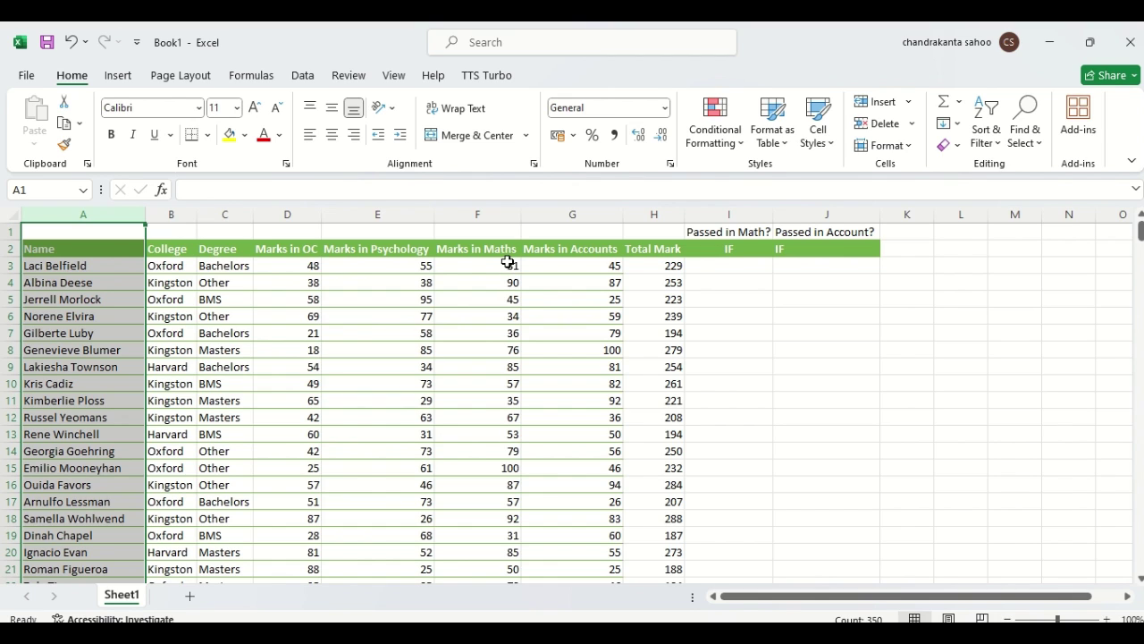
click(703, 265)
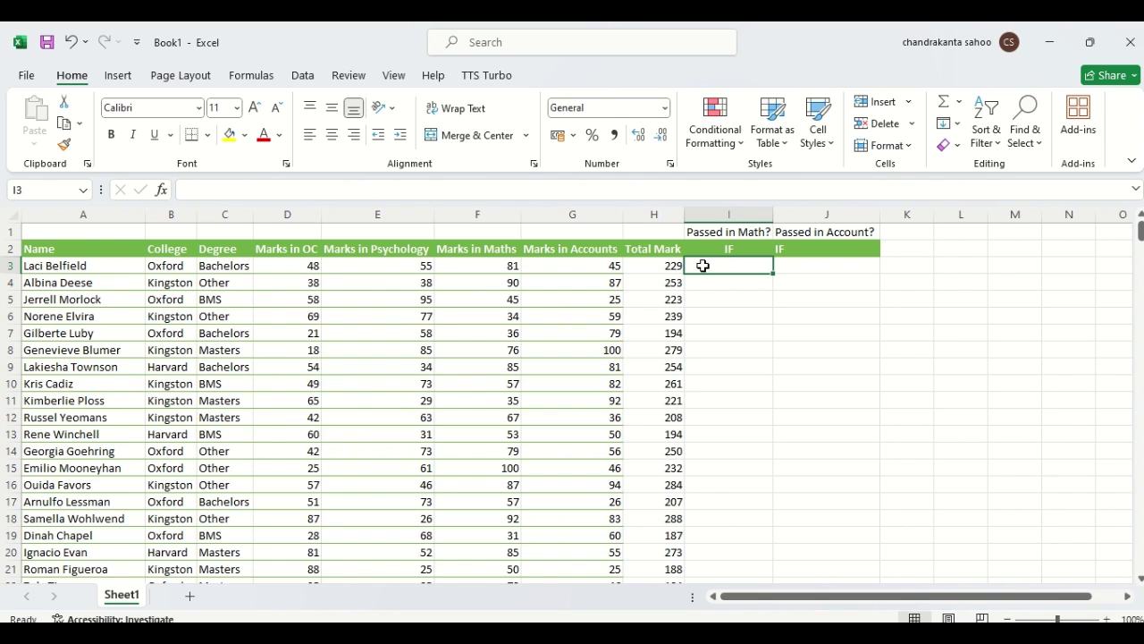
Start the IF formula in I3 as =IF(F3>=35,Pass" using the Maths mark in F3
text(=)
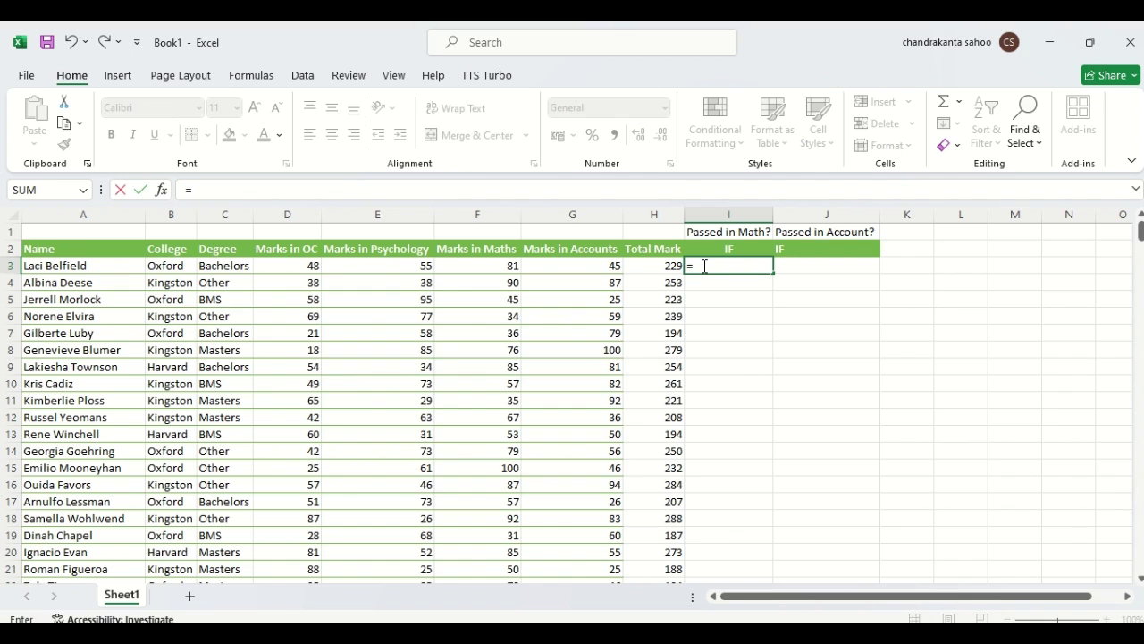
text(if)
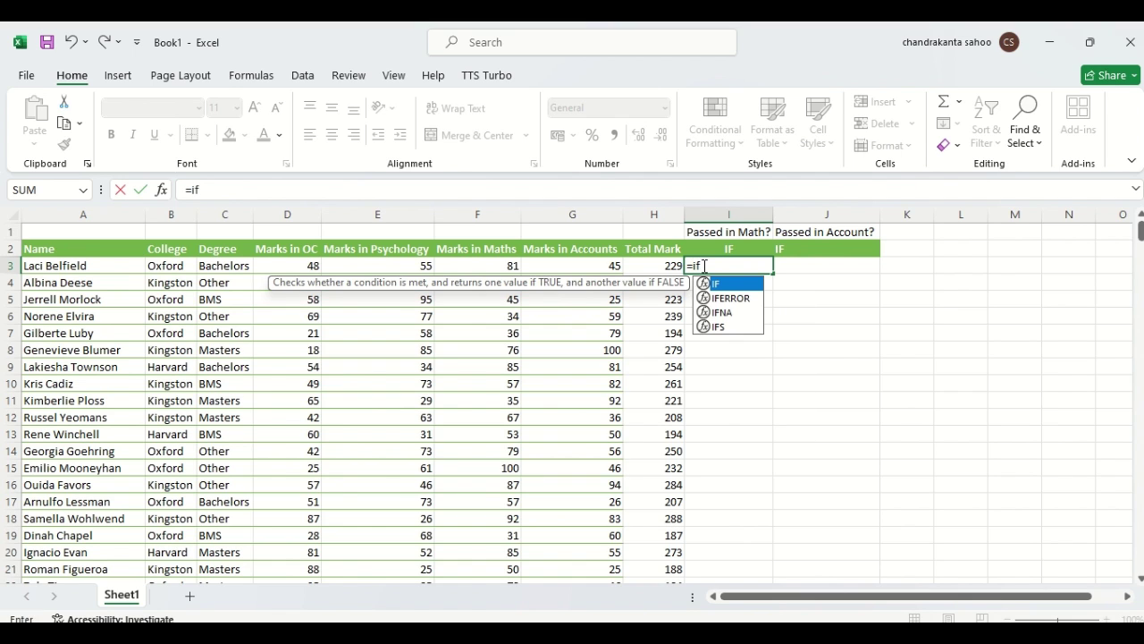
double_click(706, 283)
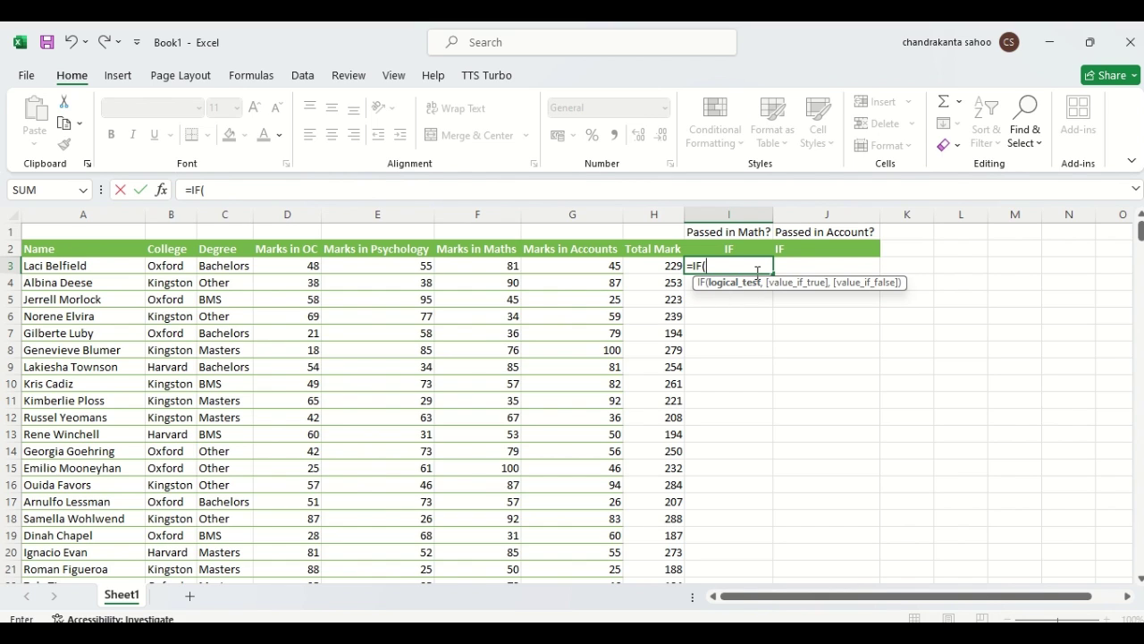
click(502, 266)
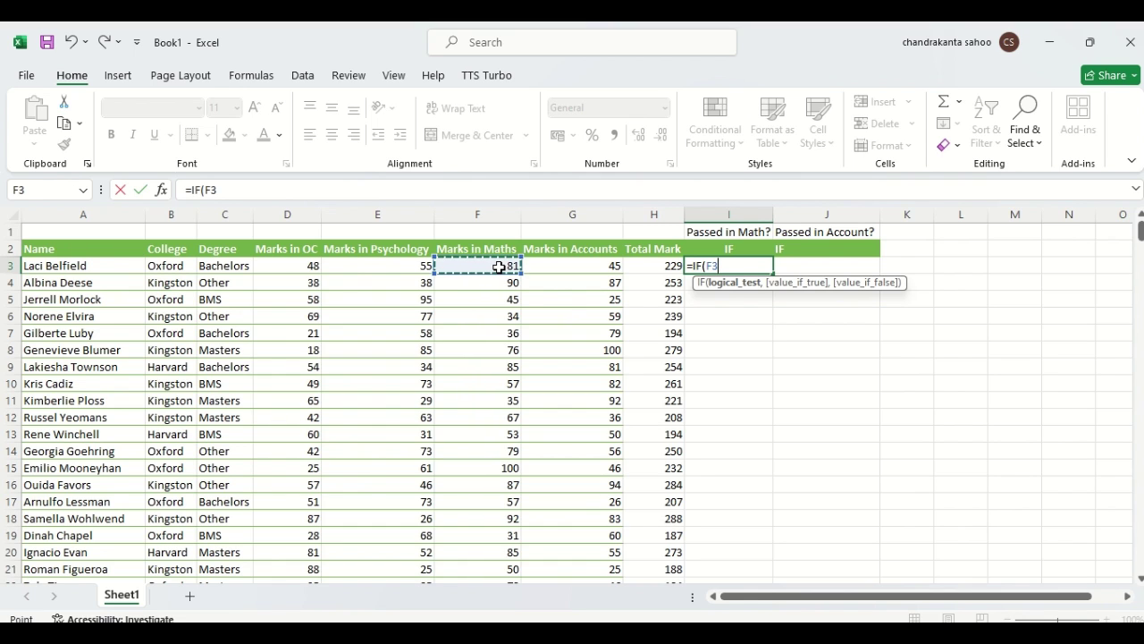
text(>=)
text(35)
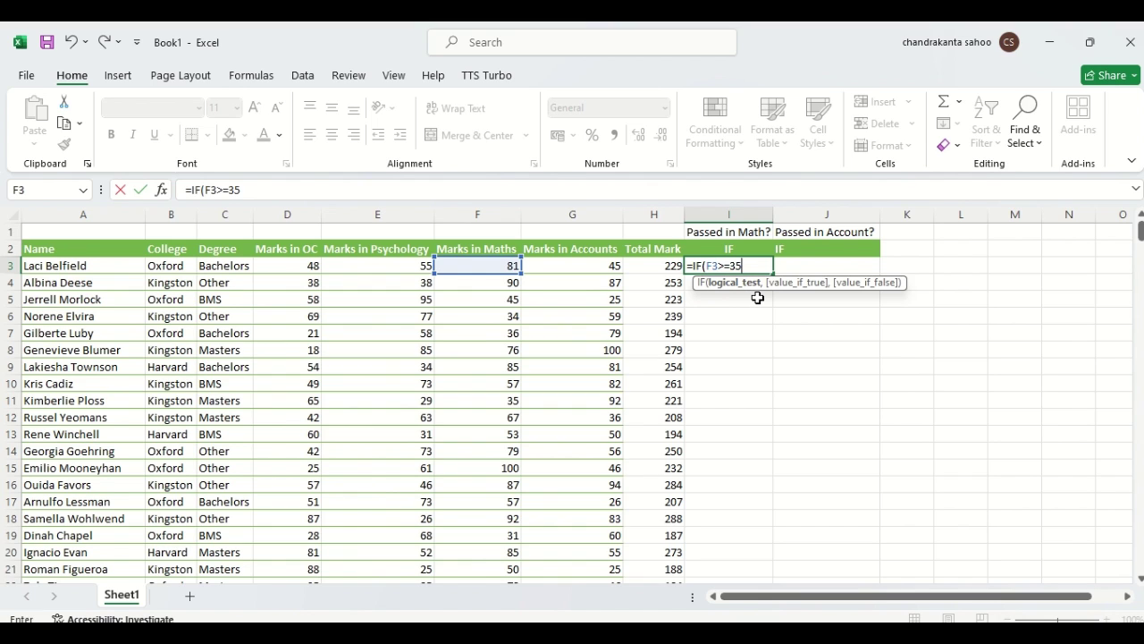
text(,)
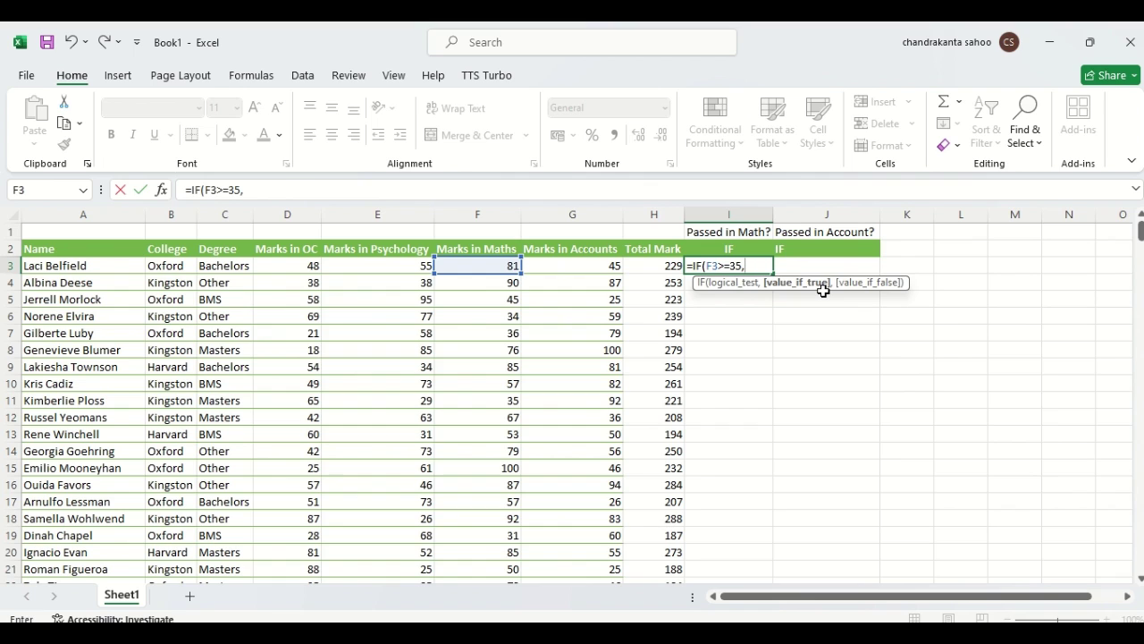
text(Pass")
Try entering the formula, then decline the typo correction and return to editing it
key(Return)
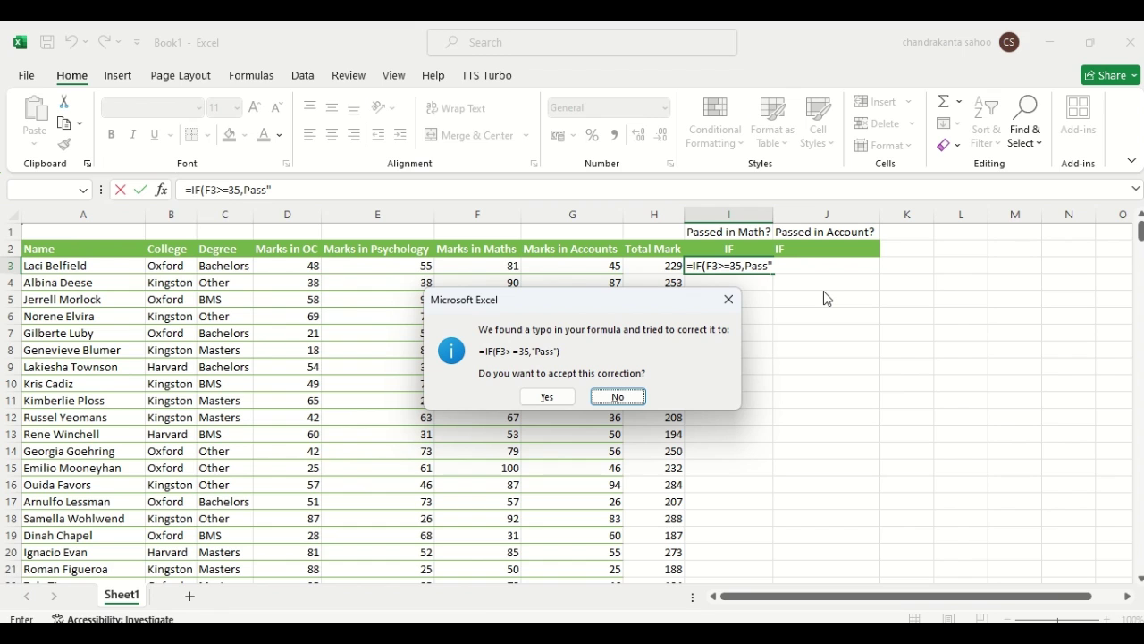
click(731, 303)
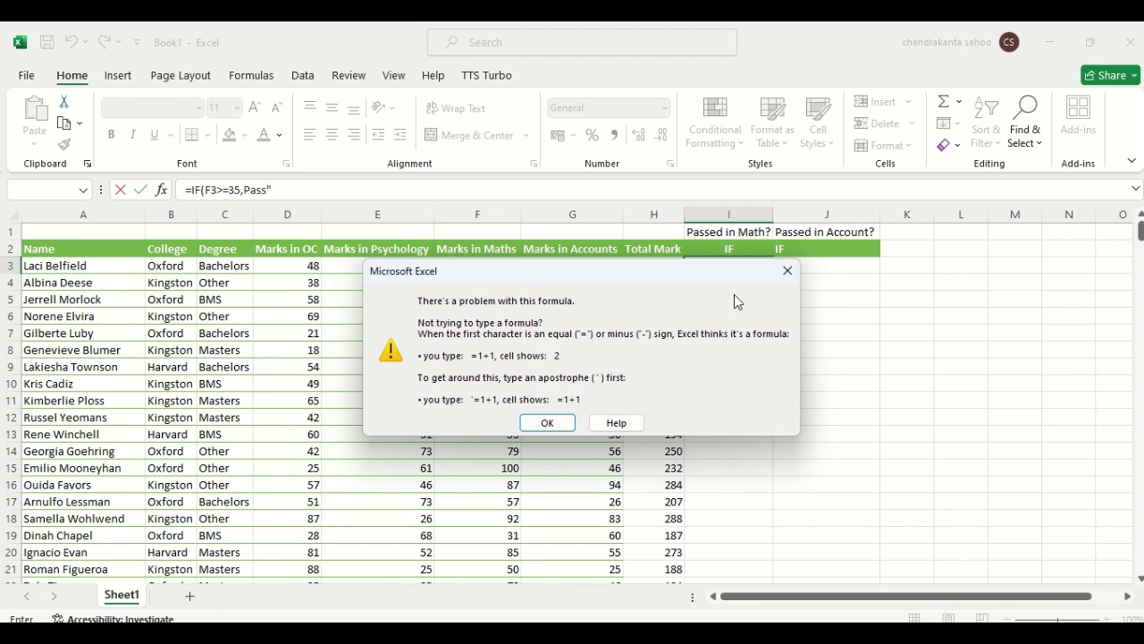
click(789, 272)
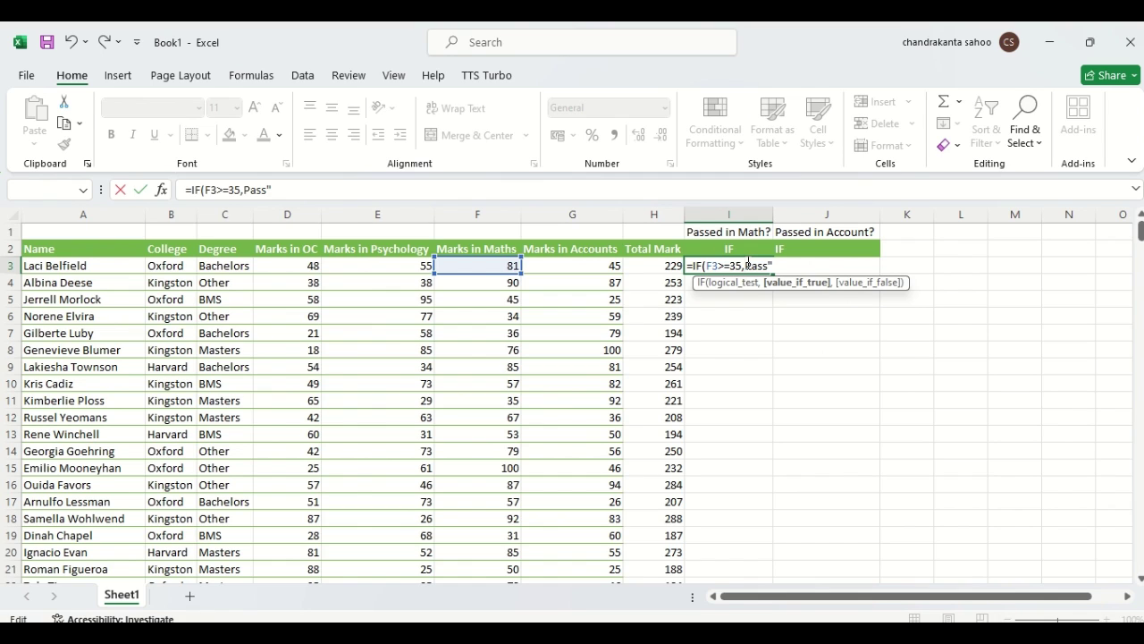
Add the missing quote and ,"Fail") so I3 holds =IF(F3>=35,"Pass","Fail")
text(")
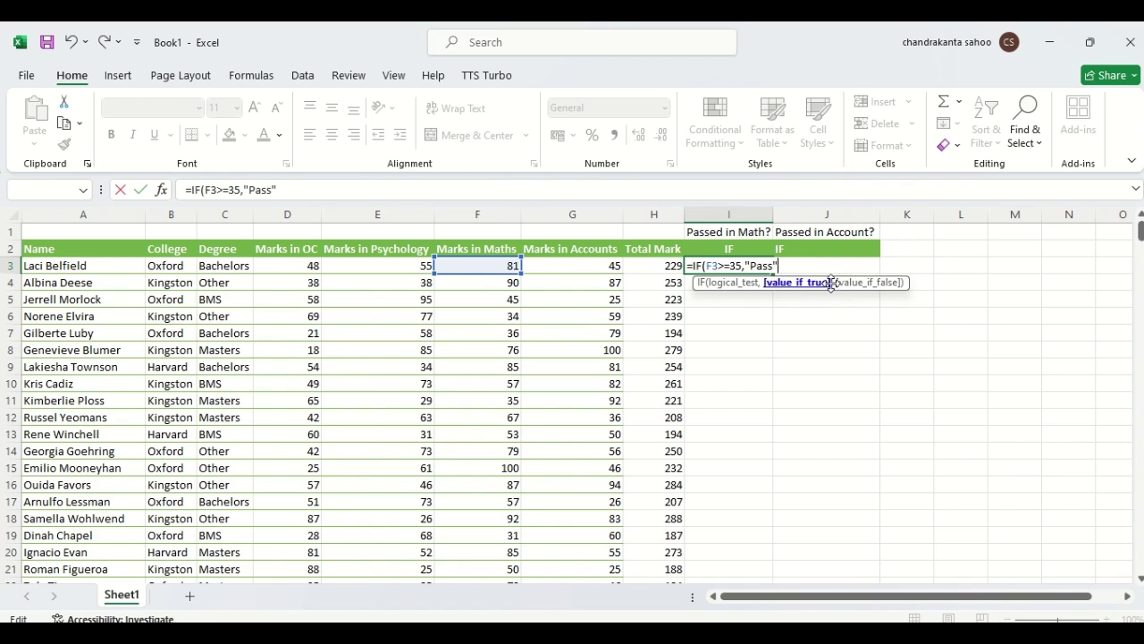
text(,)
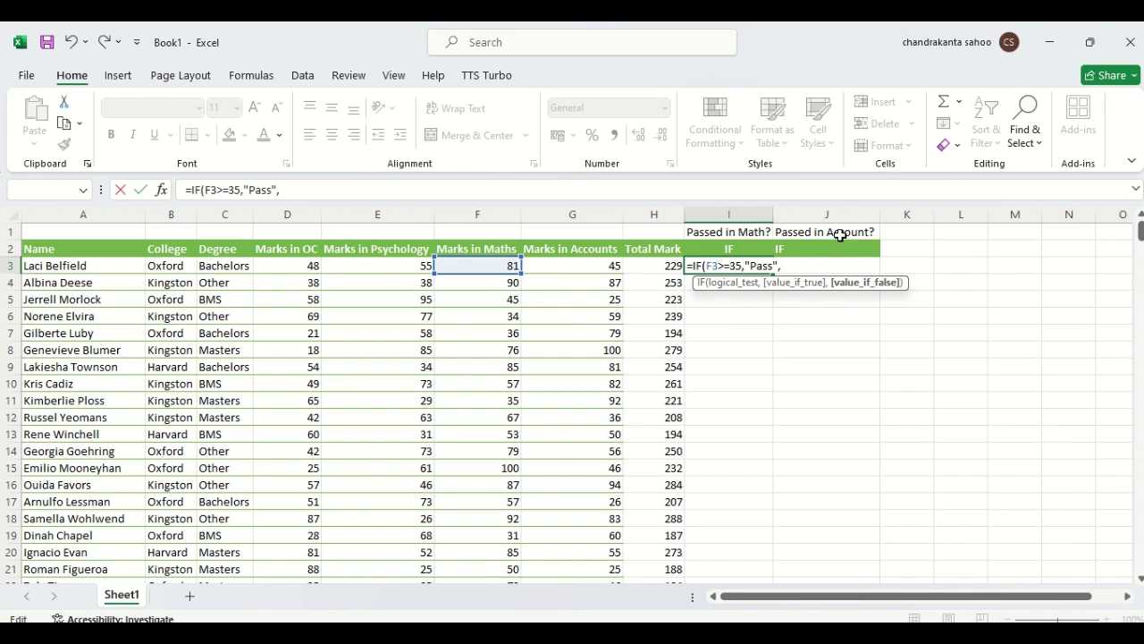
text("Fail"))
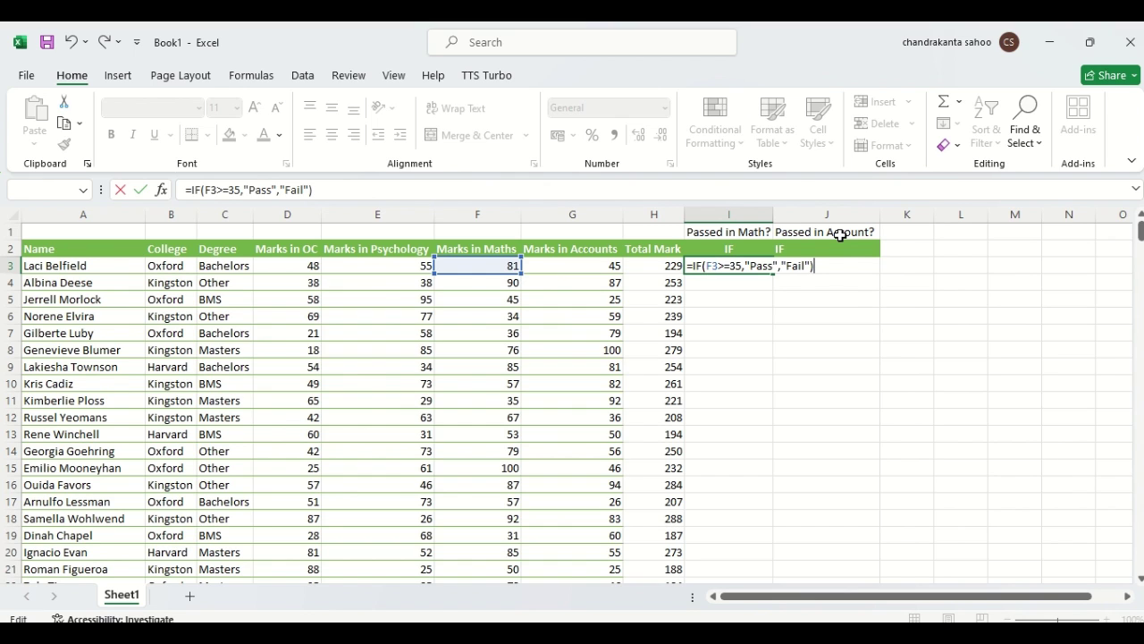
key(Return)
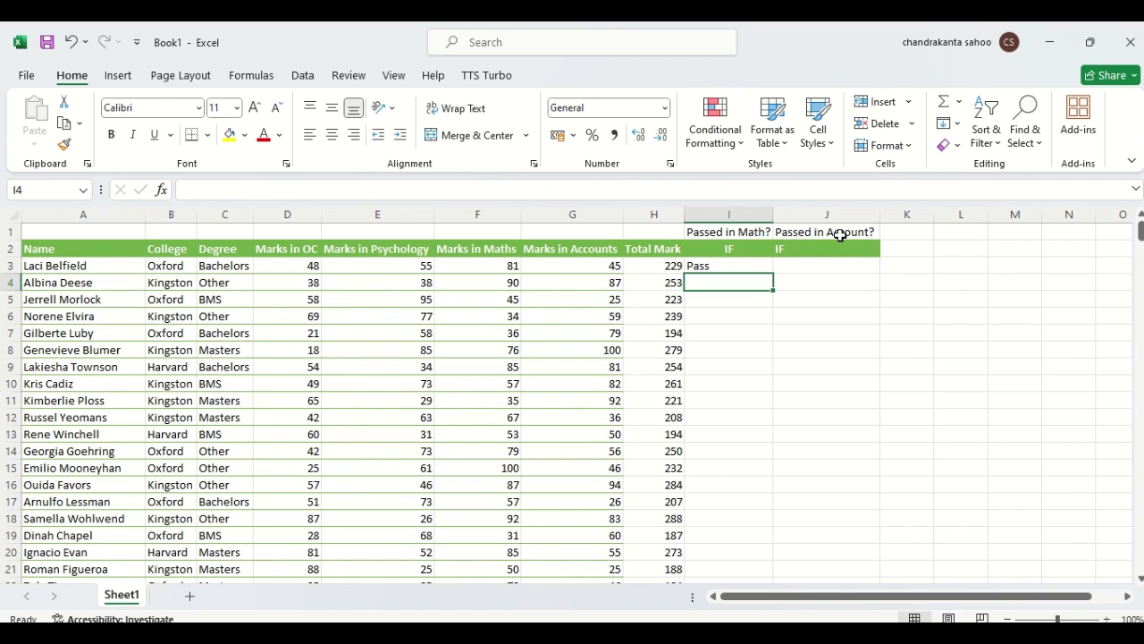
click(715, 266)
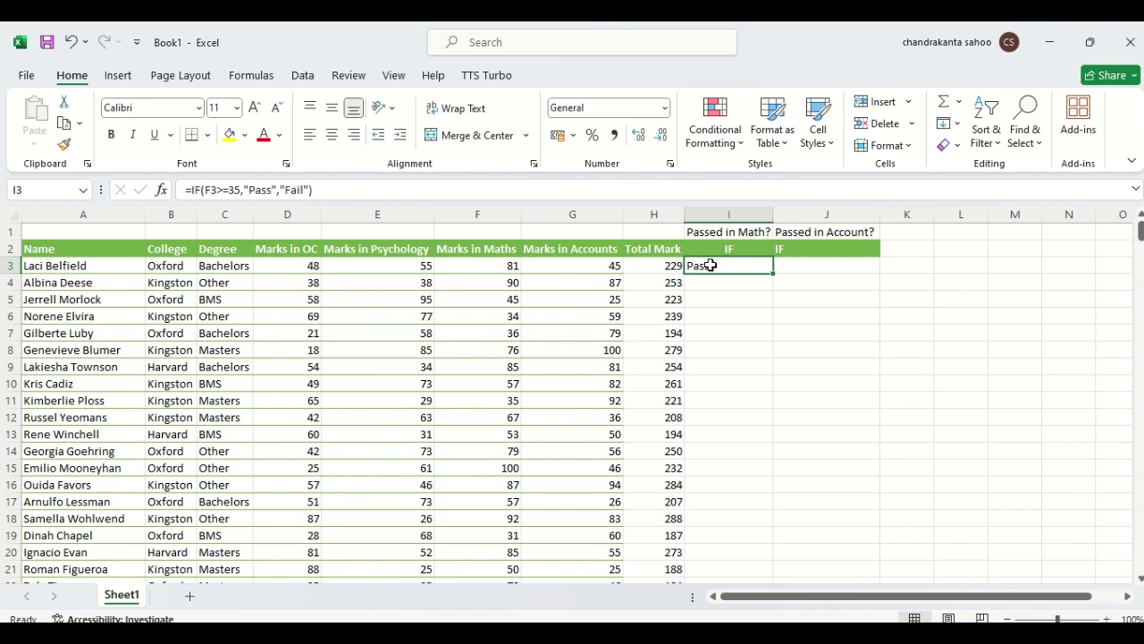
drag(774, 273, 775, 273)
double_click(774, 273)
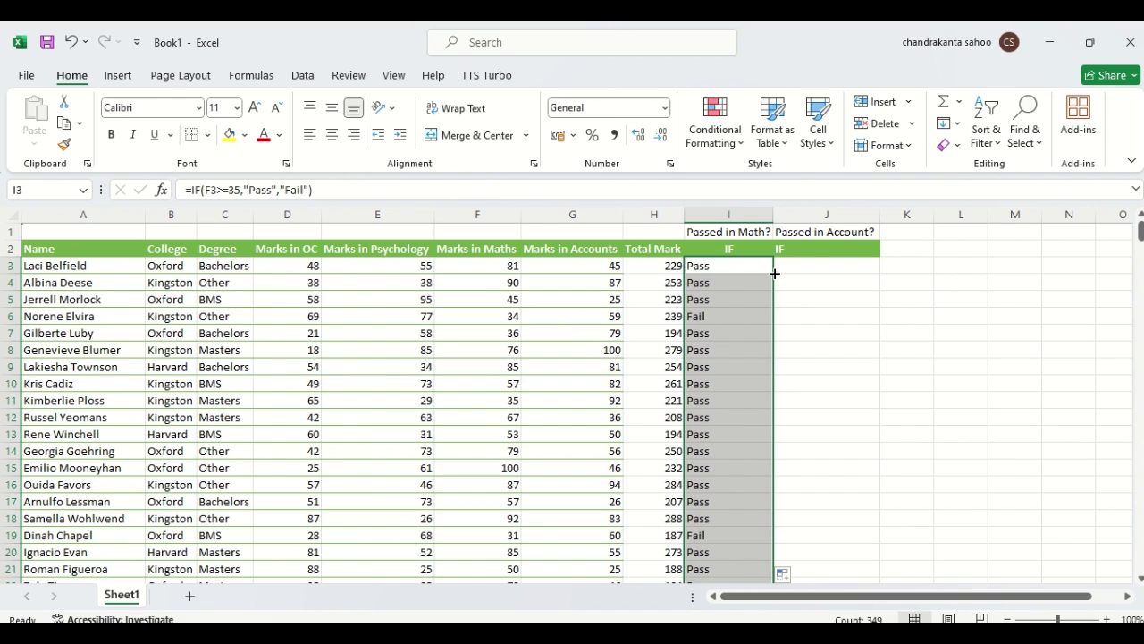
click(696, 266)
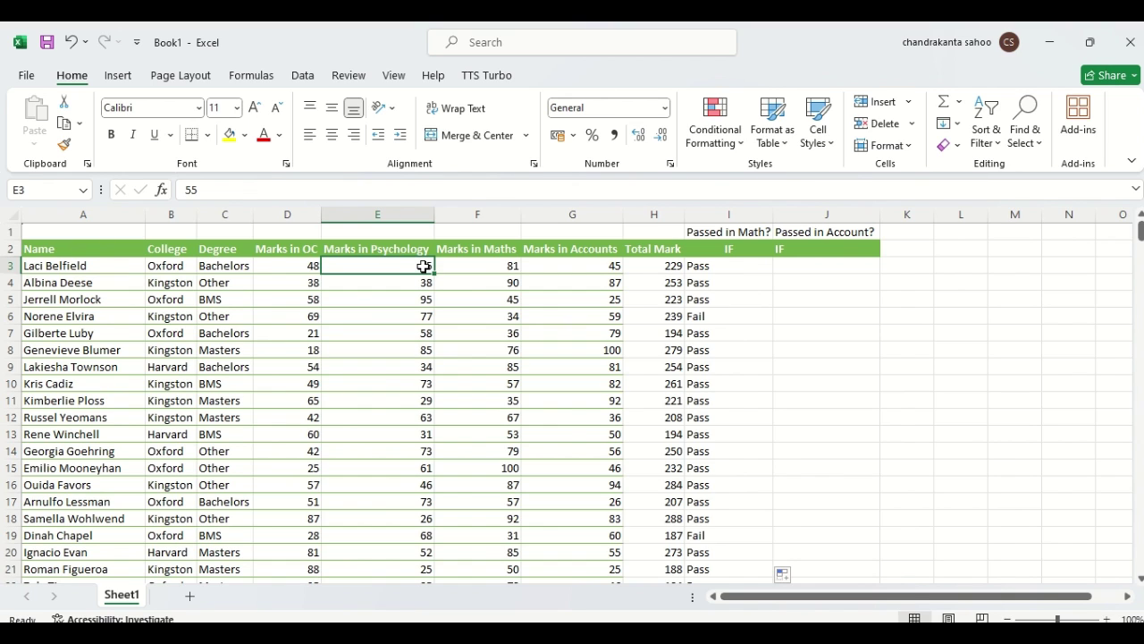
click(712, 317)
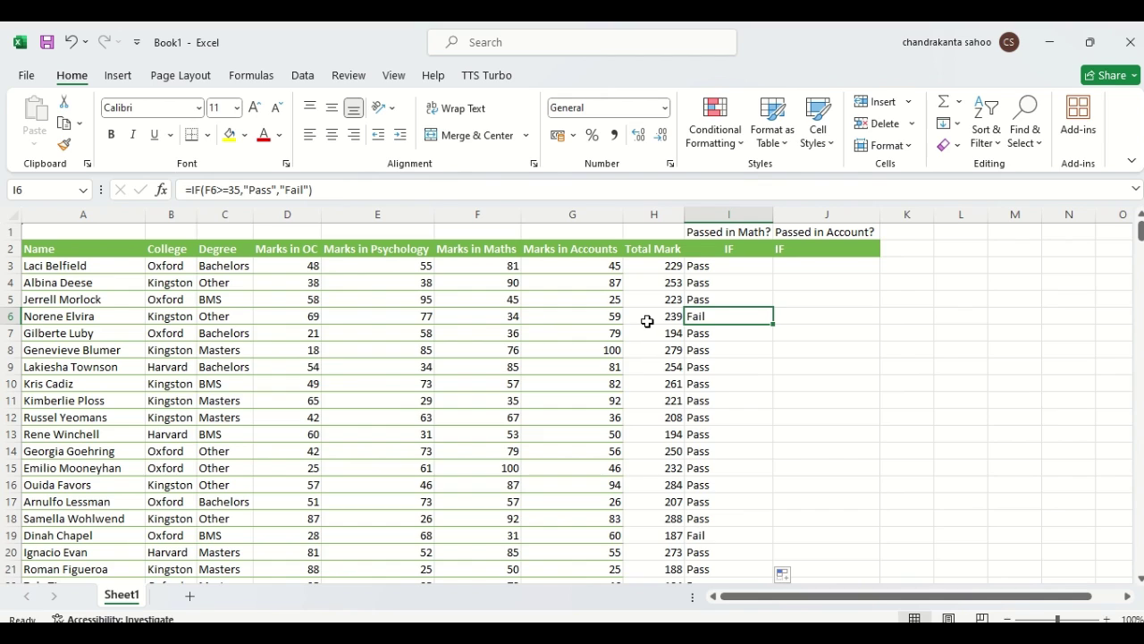
click(508, 318)
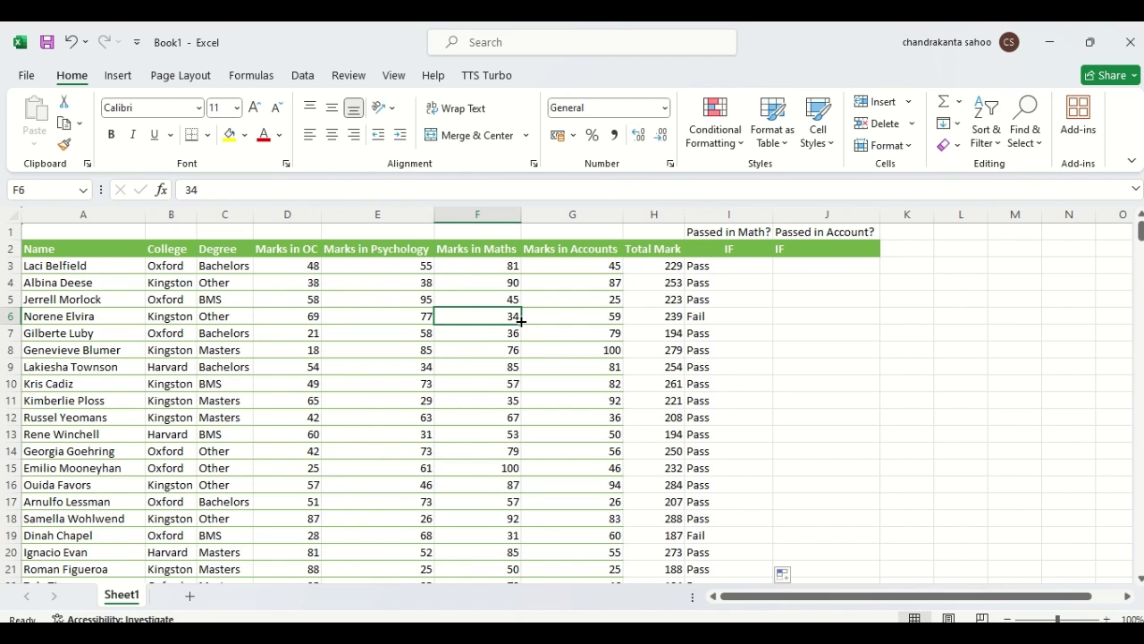
click(697, 316)
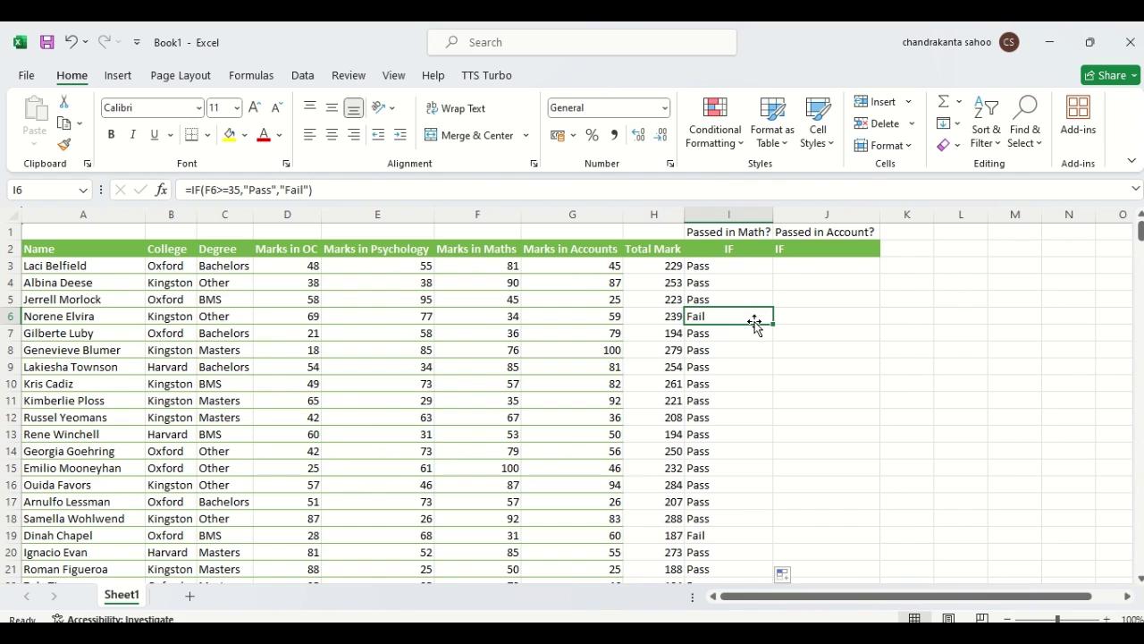
click(801, 262)
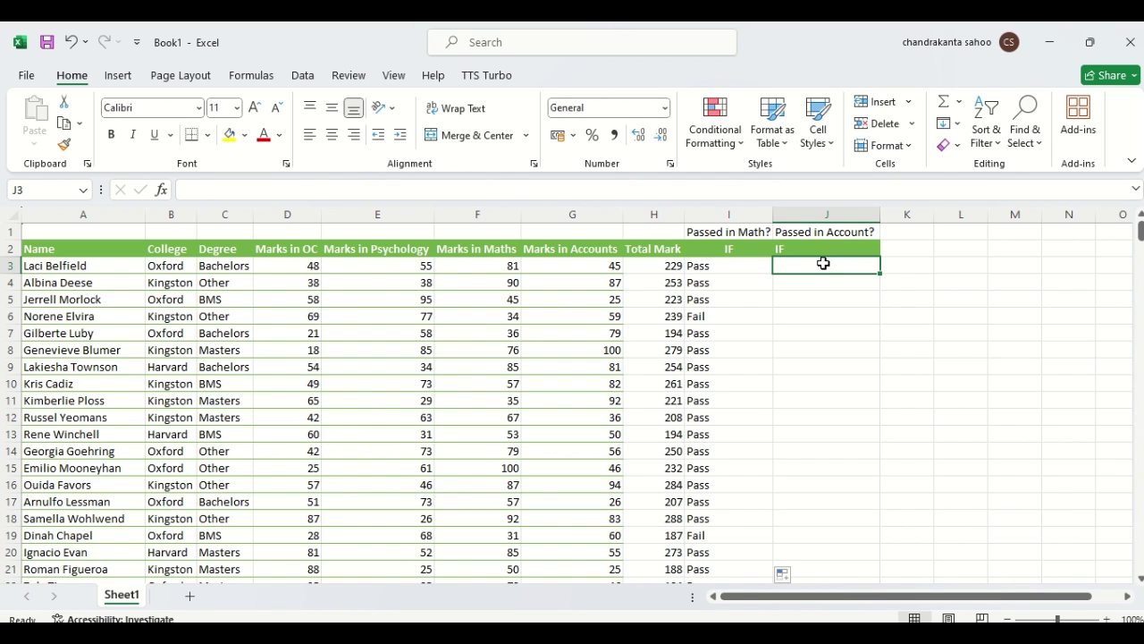
Enter =IF(G3>=35,"Pass","Fail") in J3, correcting the misspelled Pass along the way
click(583, 214)
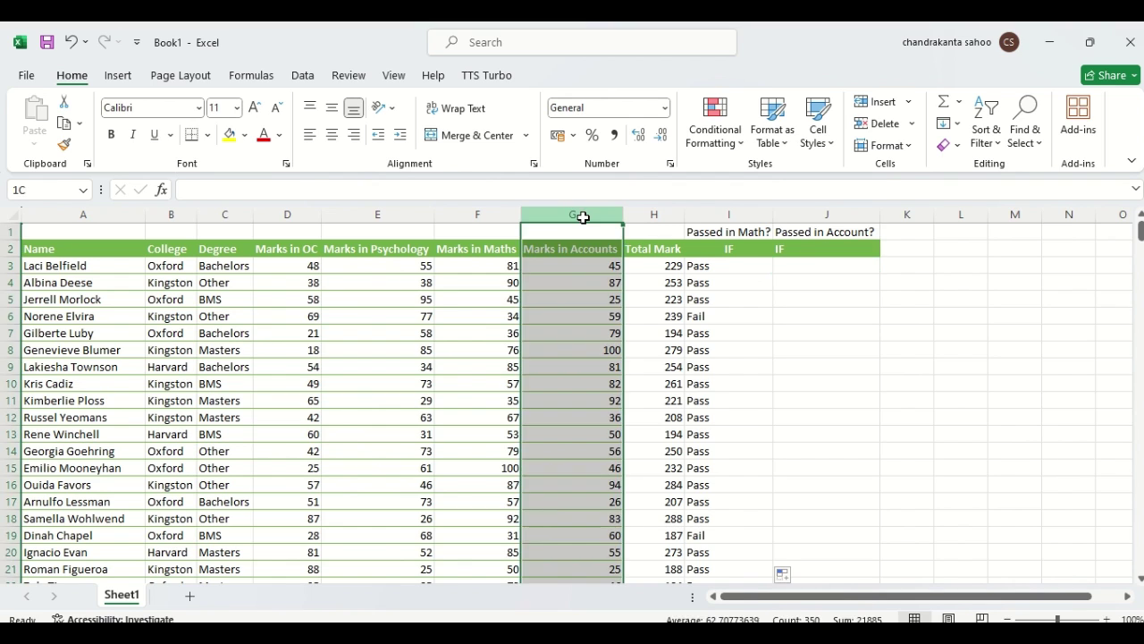
click(798, 265)
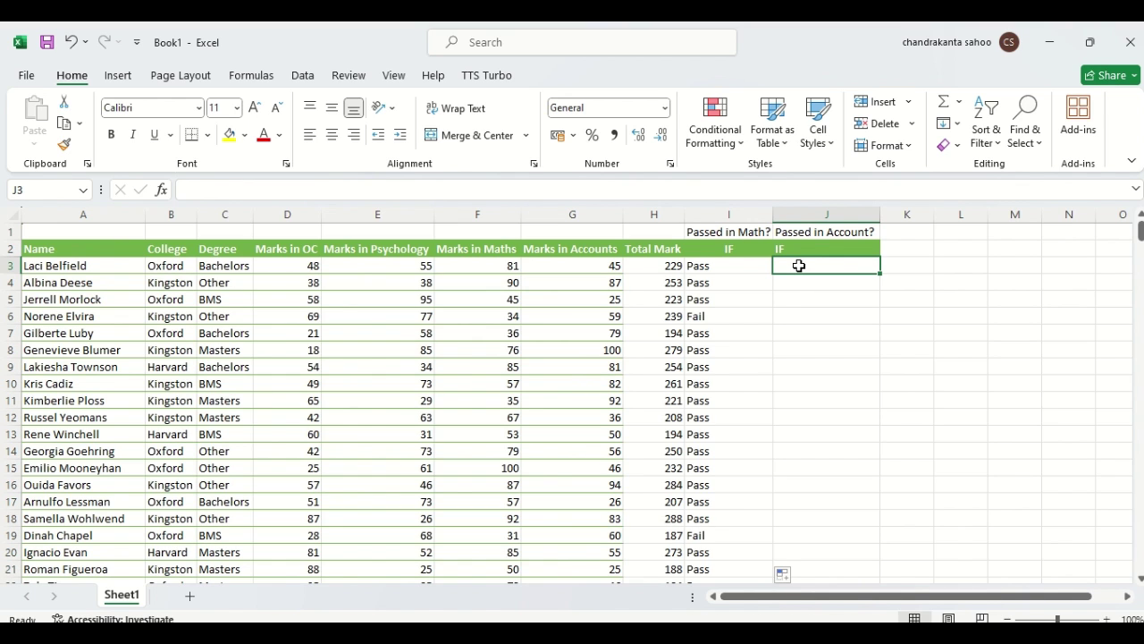
text(=if)
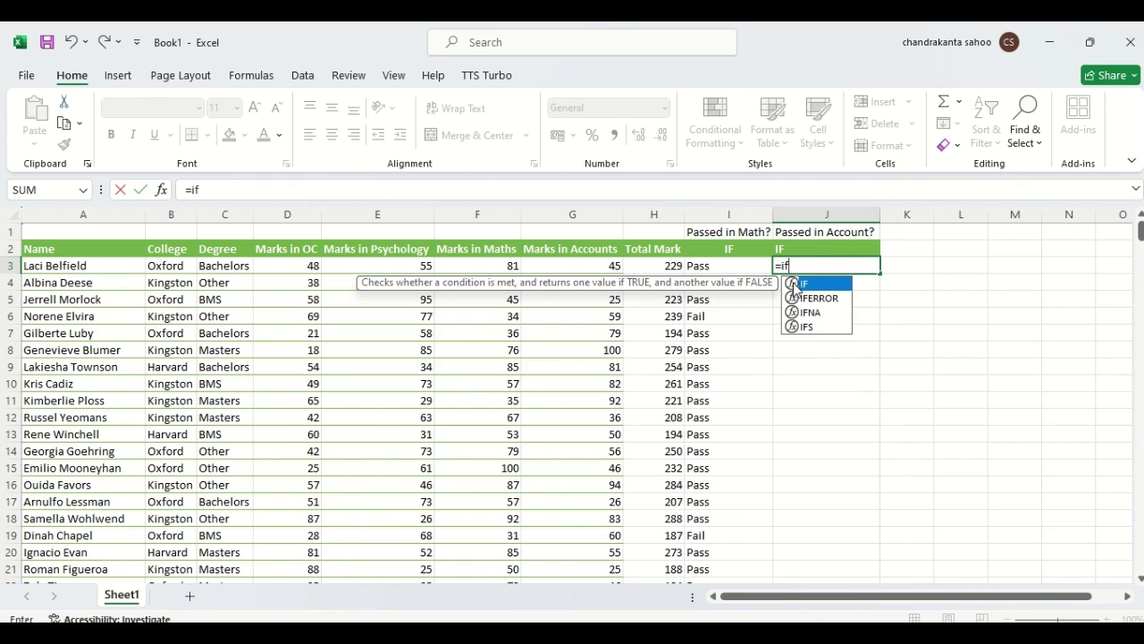
double_click(795, 286)
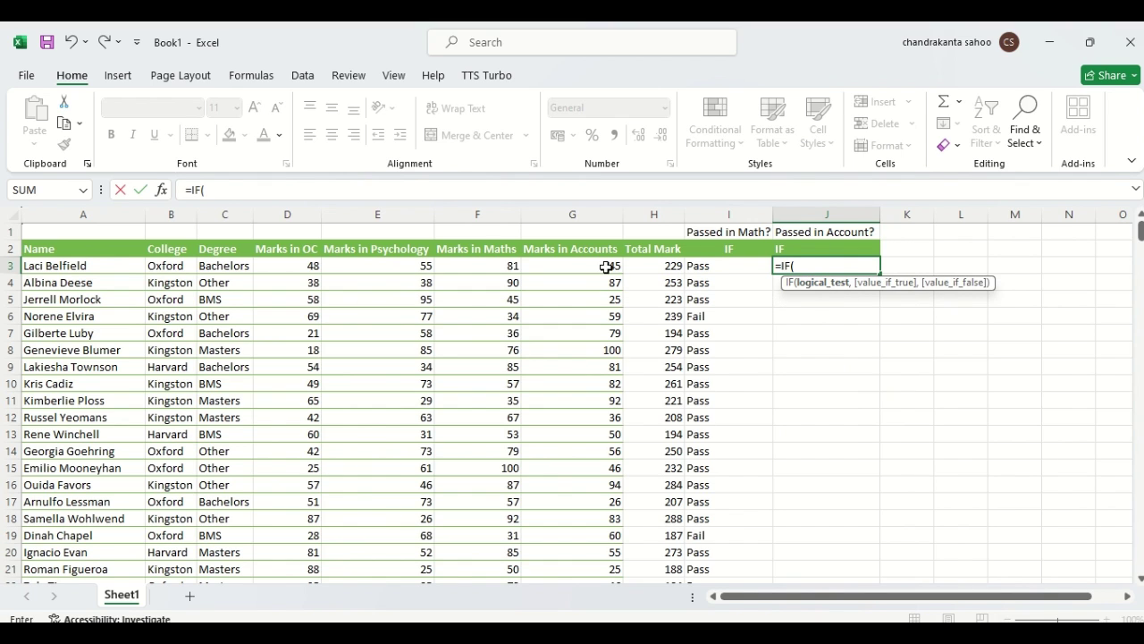
click(606, 267)
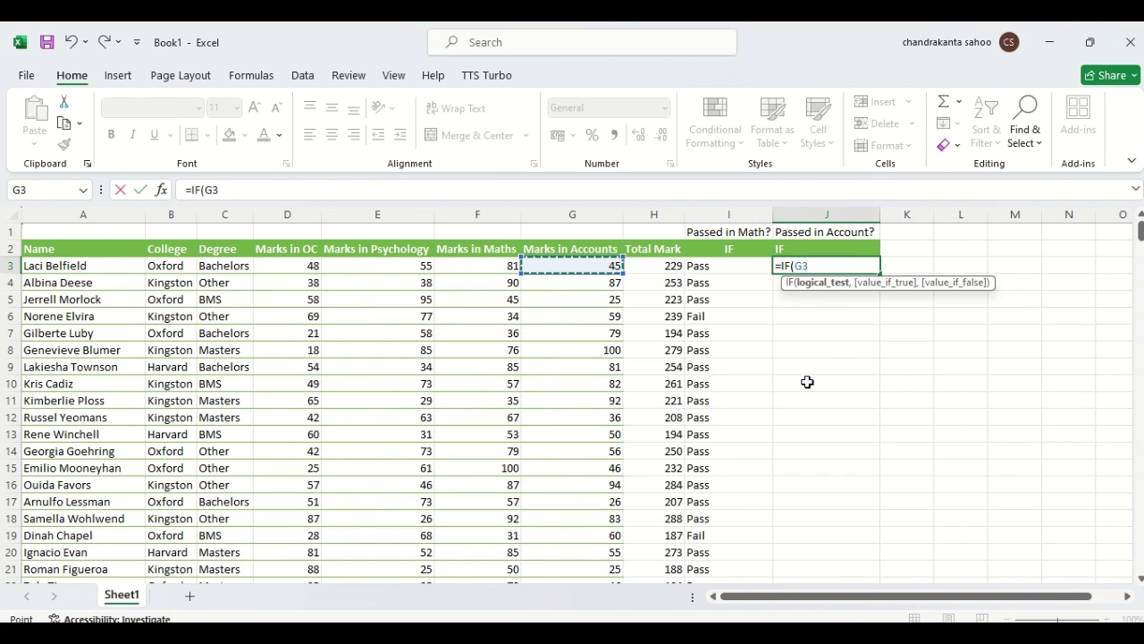
text(>=35)
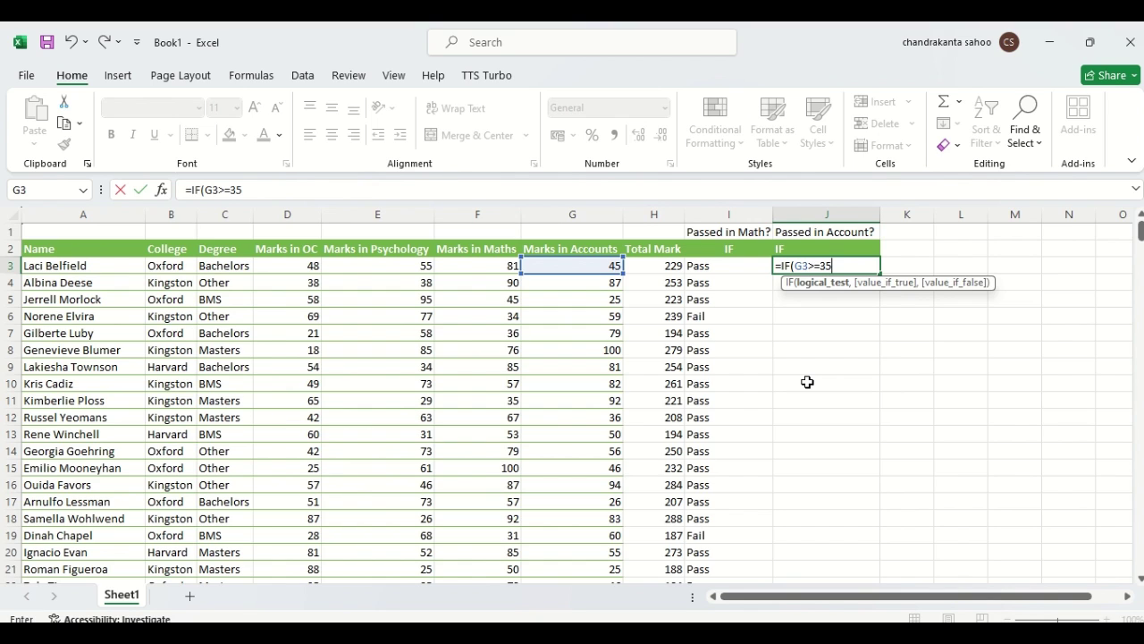
text(,)
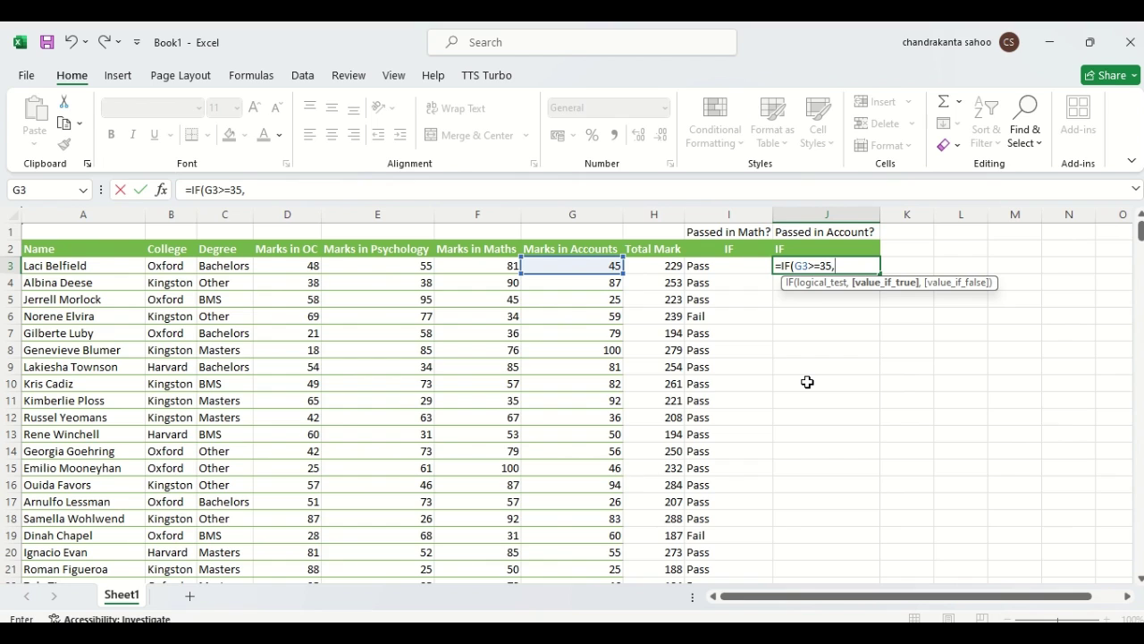
text("P)
text(ss)
key(BackSpace)
key(BackSpace)
text(ass",)
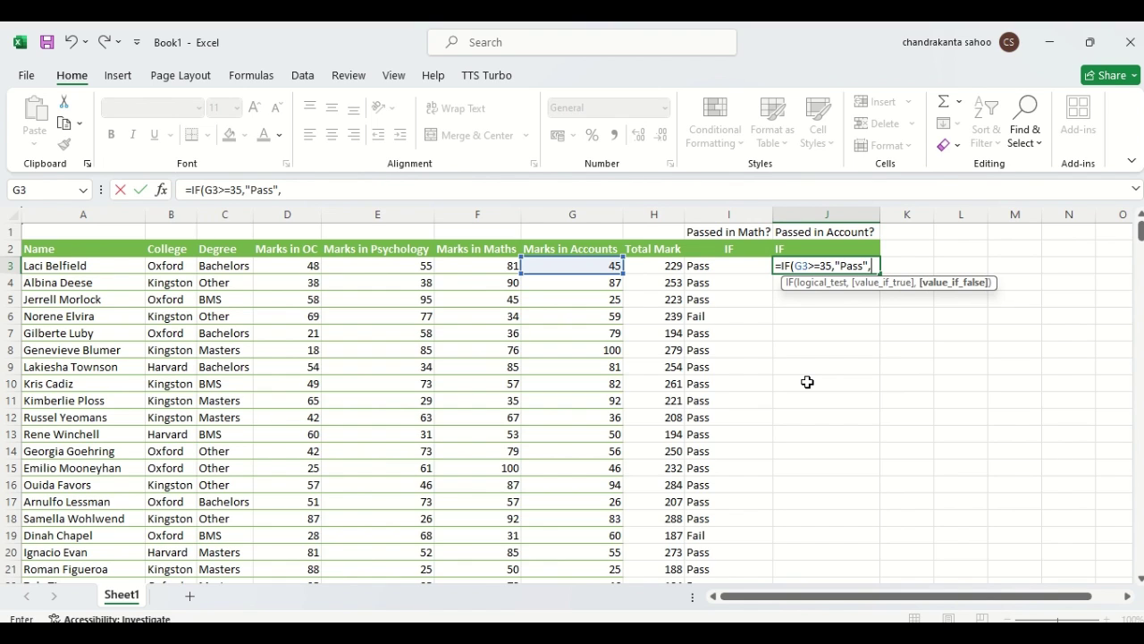
text("Fail"))
key(Return)
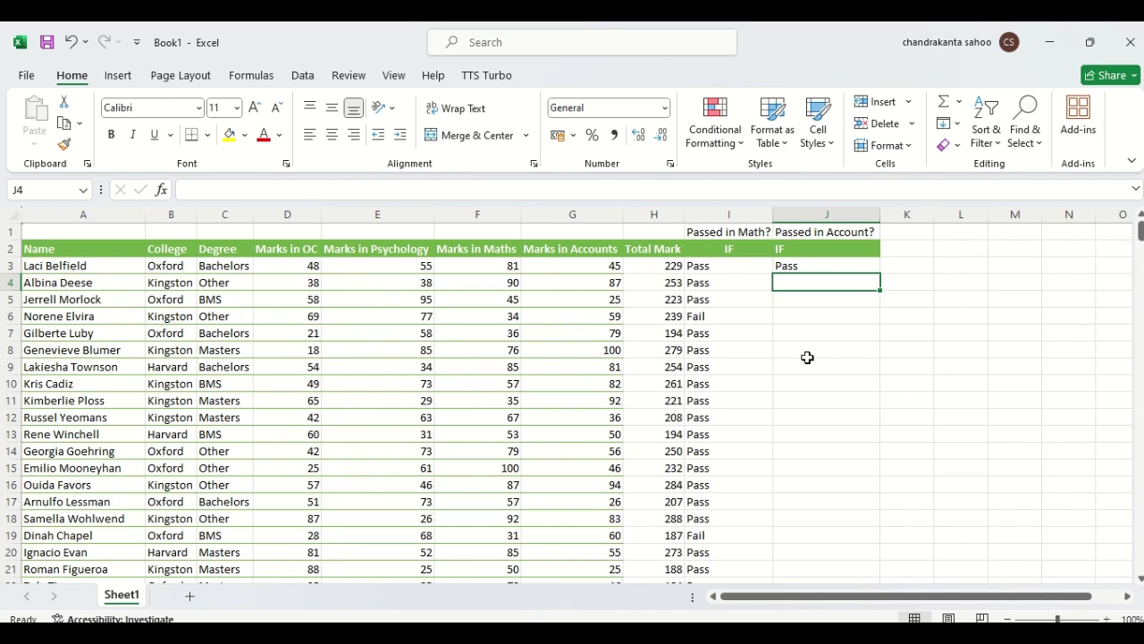
Copy the J3 formula down column J and check the Fail result in row 5
click(795, 265)
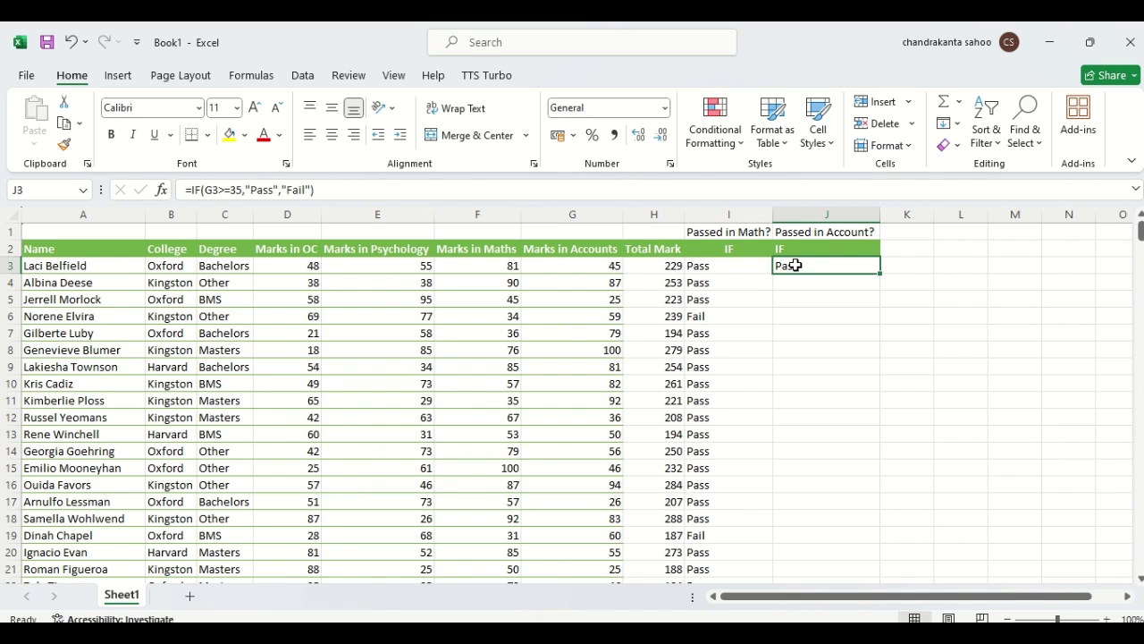
double_click(882, 272)
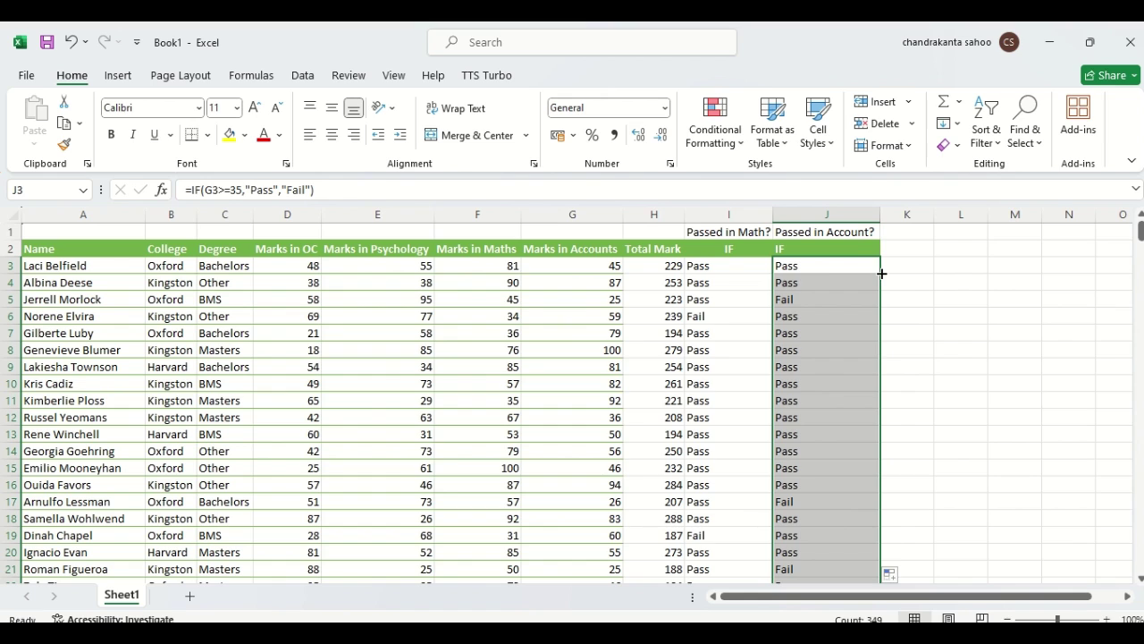
click(793, 302)
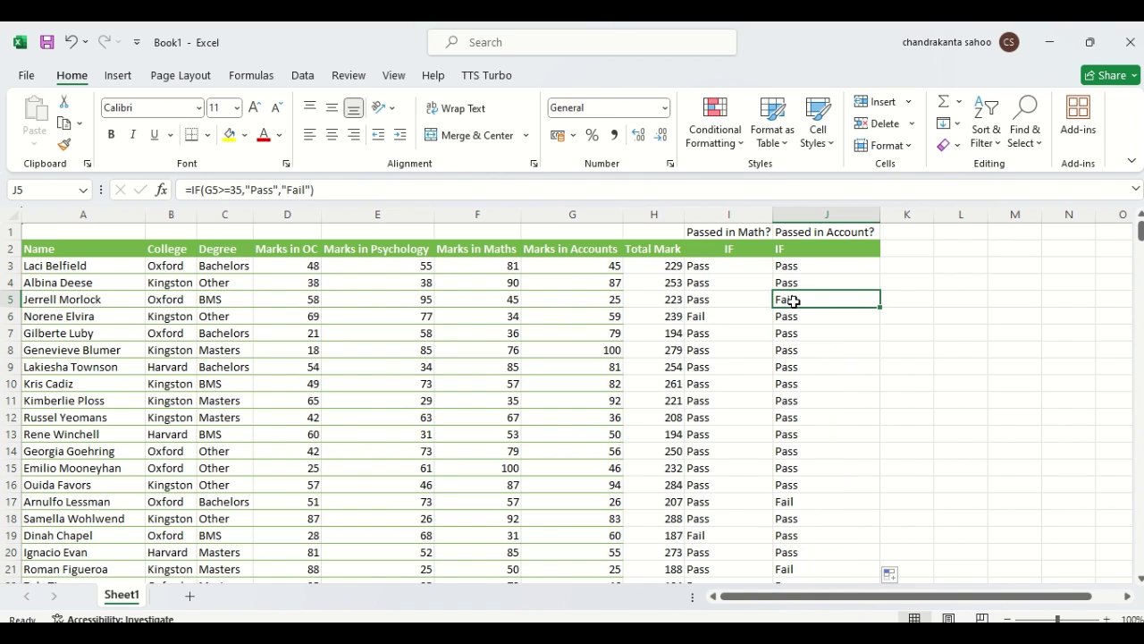
click(12, 301)
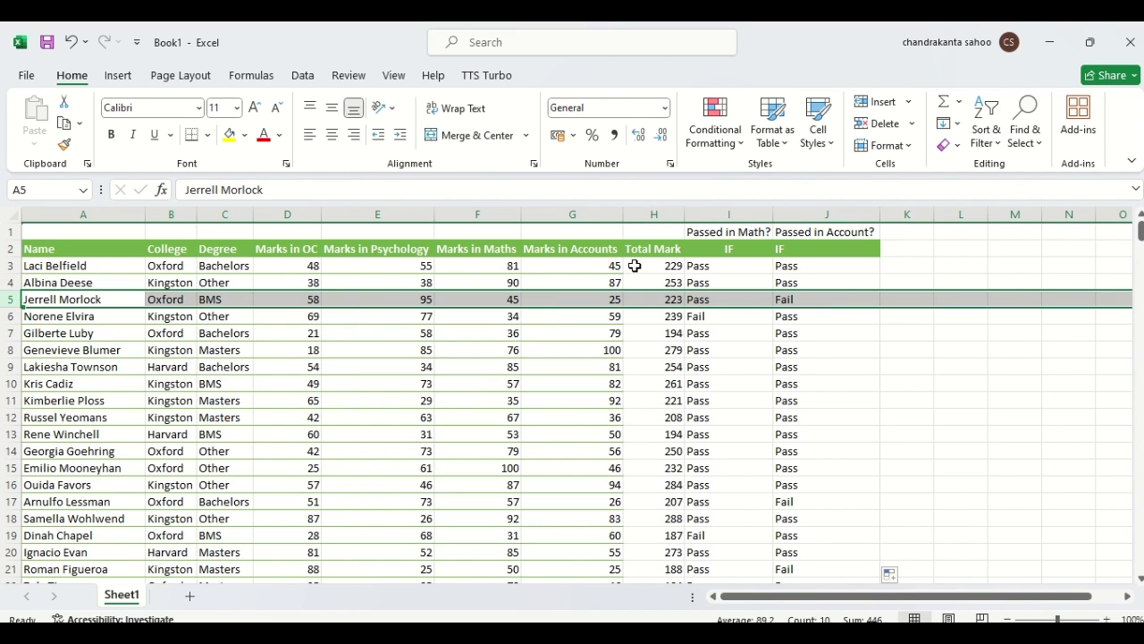